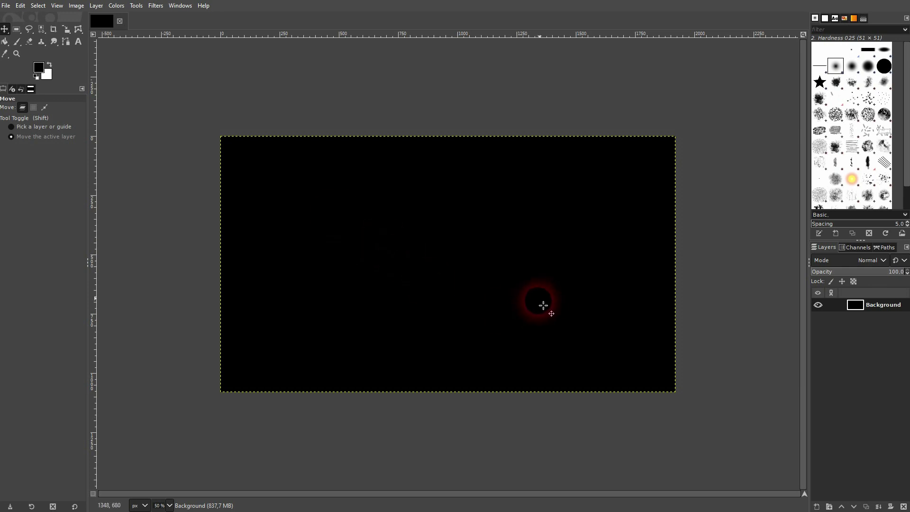
Add white 350 px 'TEXTURE' text on the black canvas and center it
click(78, 42)
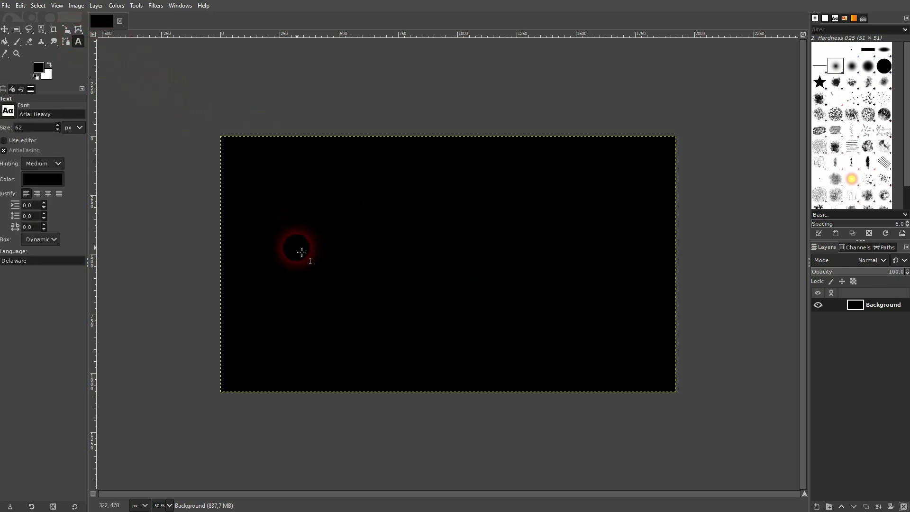
click(302, 253)
text(TEXTURE)
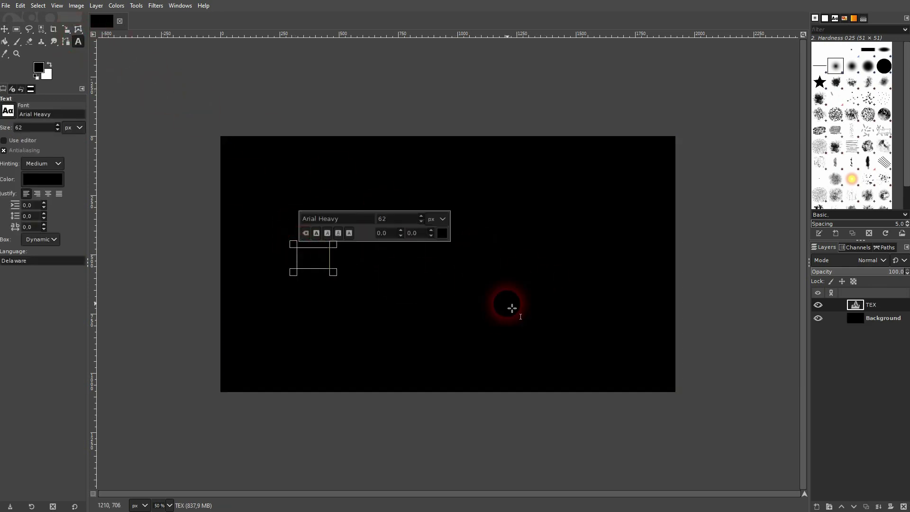
click(442, 234)
click(357, 188)
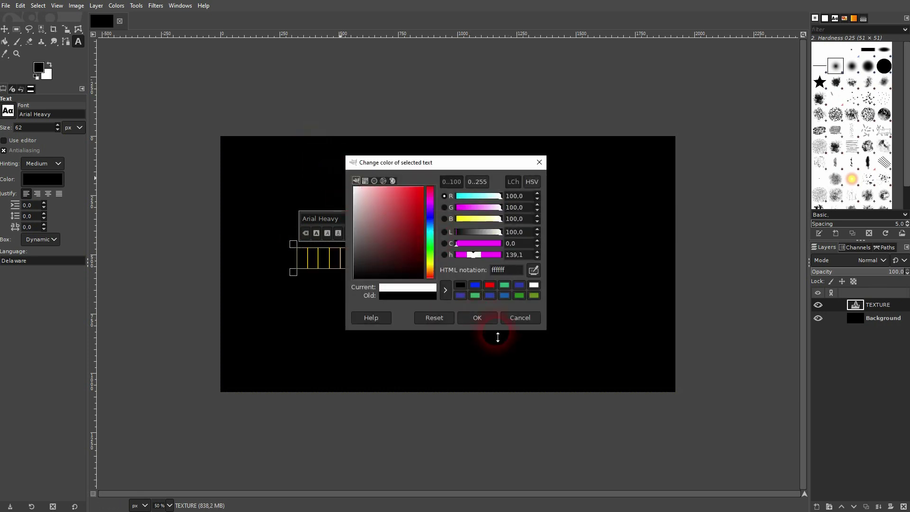
click(477, 317)
drag(403, 220, 378, 219)
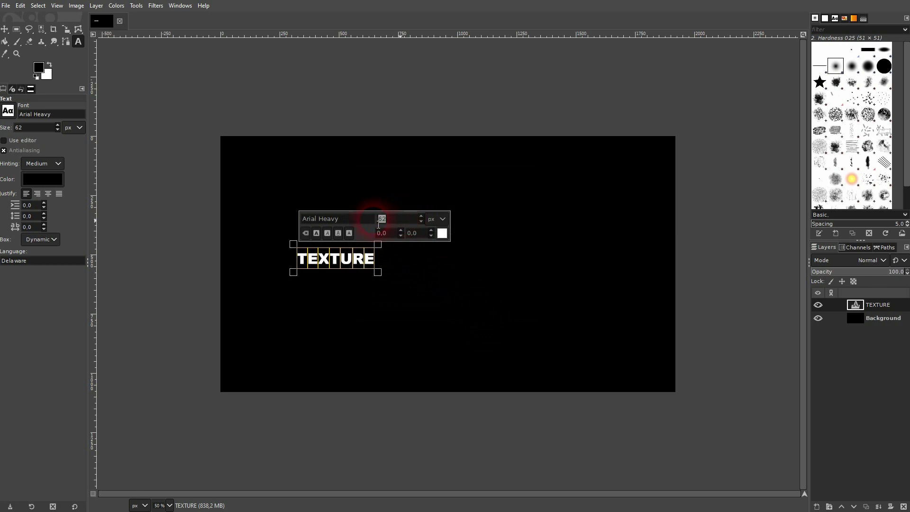
text(350)
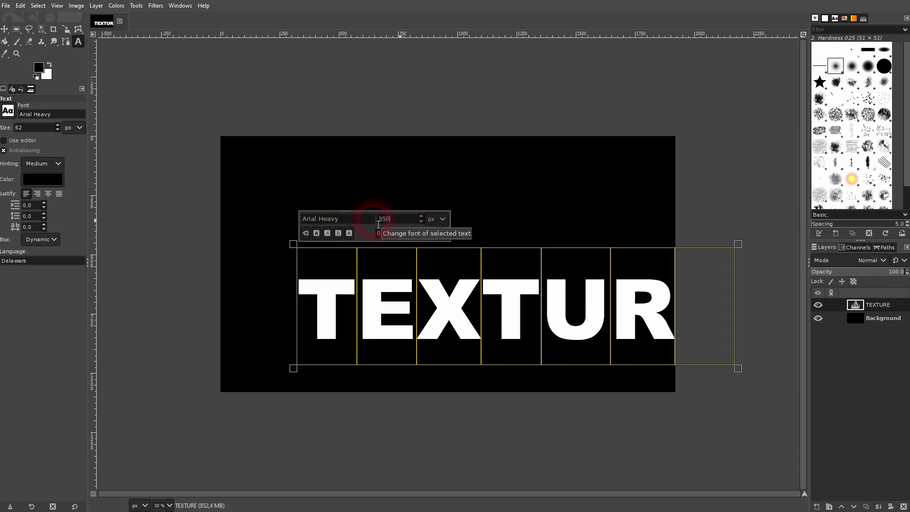
click(5, 30)
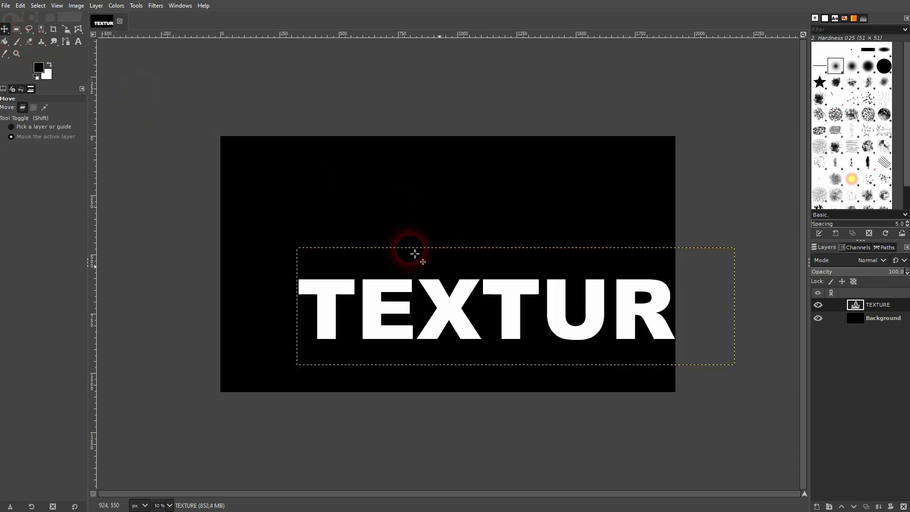
drag(511, 312, 446, 269)
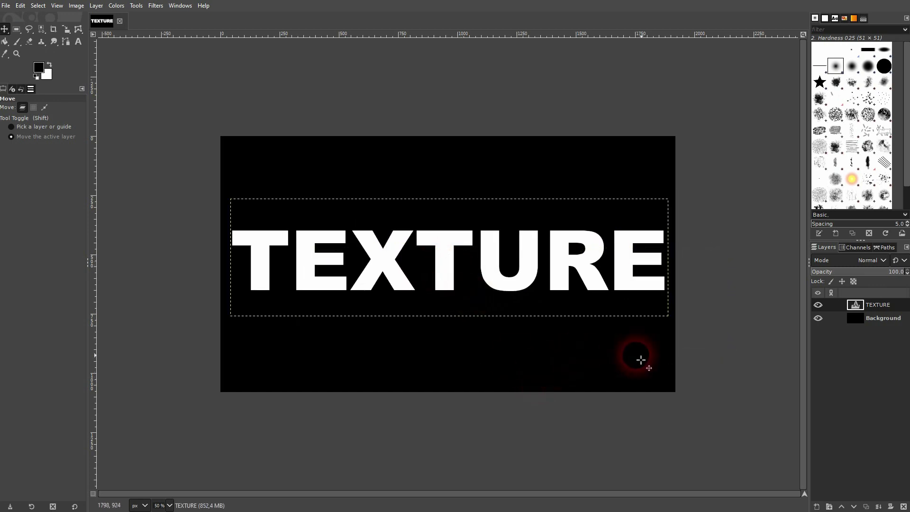
Add the cracked-earth photo as a new top layer named 'Original'
click(818, 304)
click(883, 318)
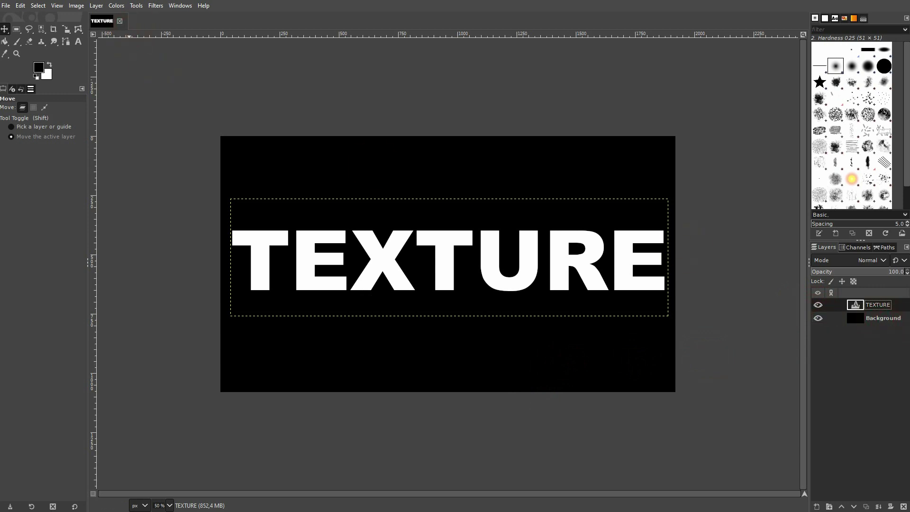
drag(128, 22, 365, 209)
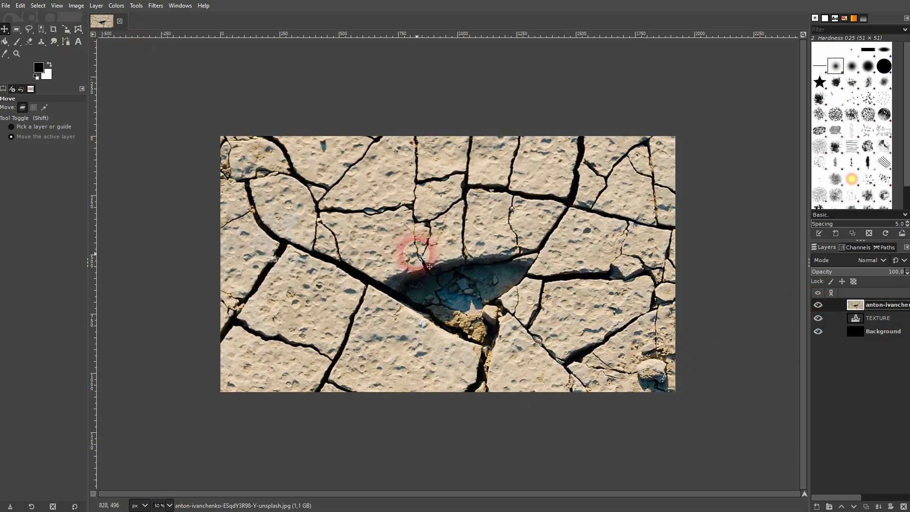
double_click(881, 305)
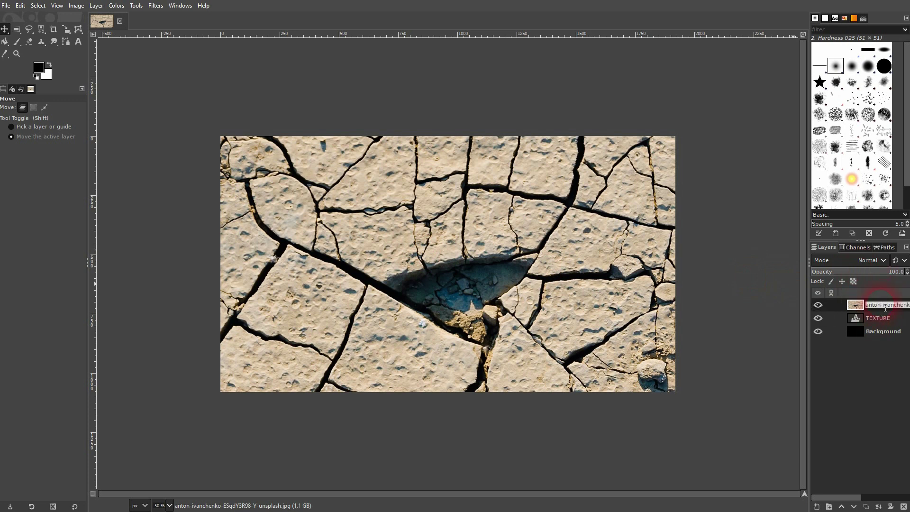
text(Original)
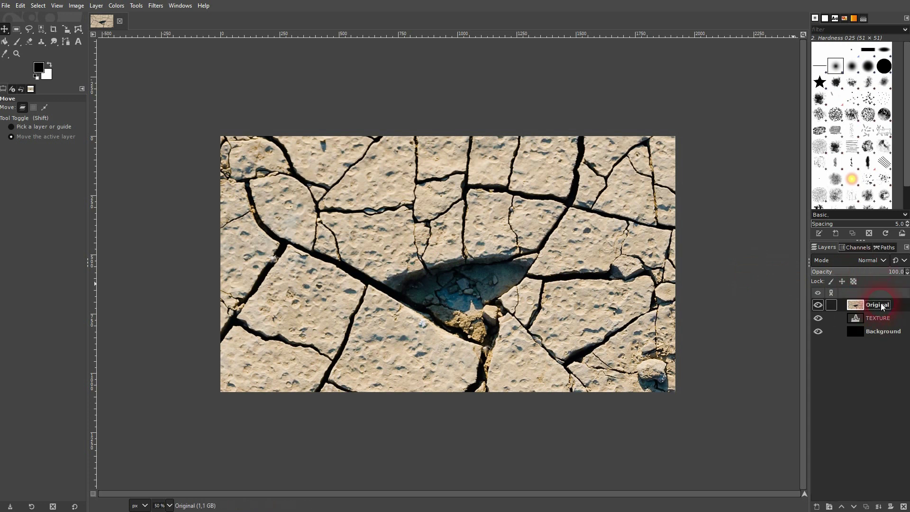
key(Return)
Scale the Original photo layer to 2274 × 1516 px, then toggle its visibility to check
key(shift+s)
click(486, 222)
scroll(486, 232, down, 2)
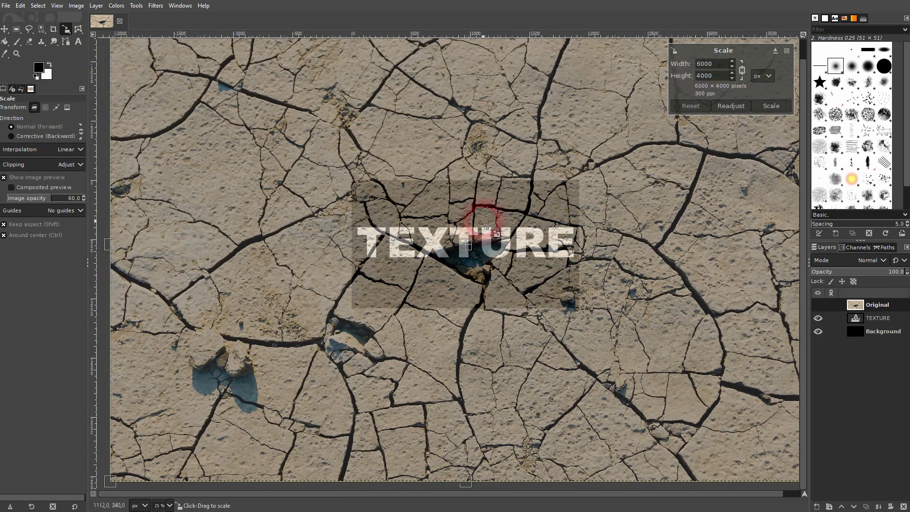
scroll(485, 231, down, 2)
scroll(486, 231, down, 1)
mouse_move(348, 146)
mouse_down()
mouse_move(544, 265)
mouse_move(523, 253)
mouse_up()
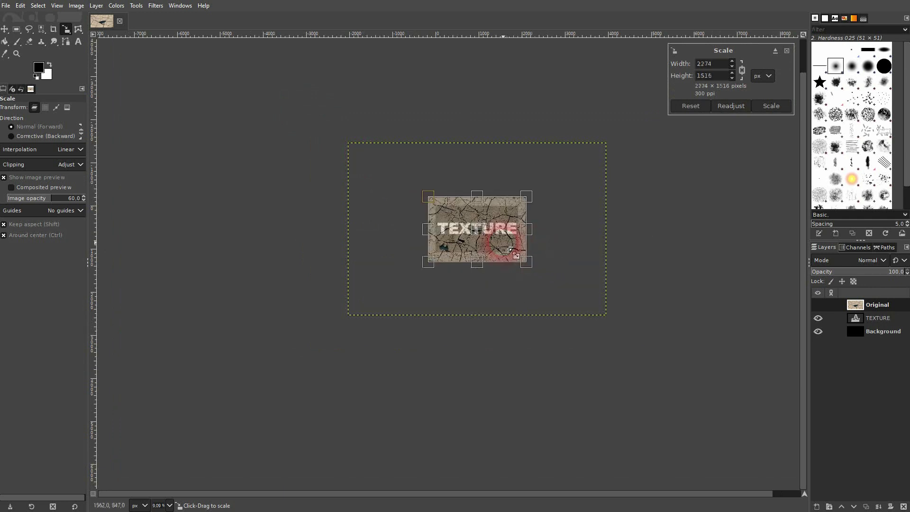
click(772, 105)
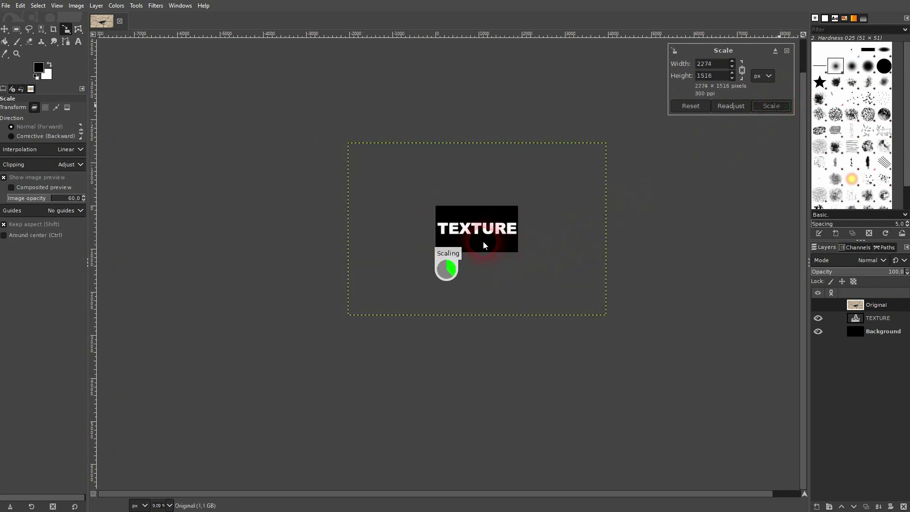
scroll(474, 237, up, 1)
scroll(475, 237, up, 2)
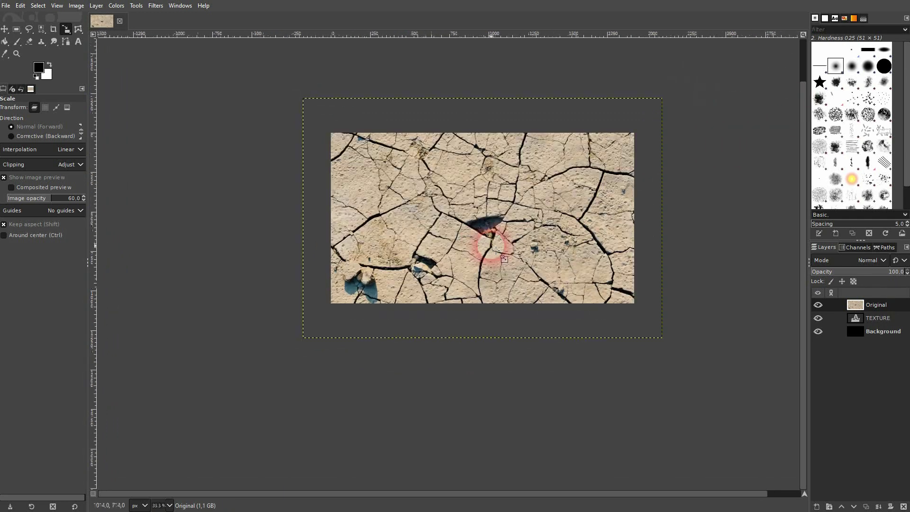
scroll(474, 236, up, 1)
click(819, 305)
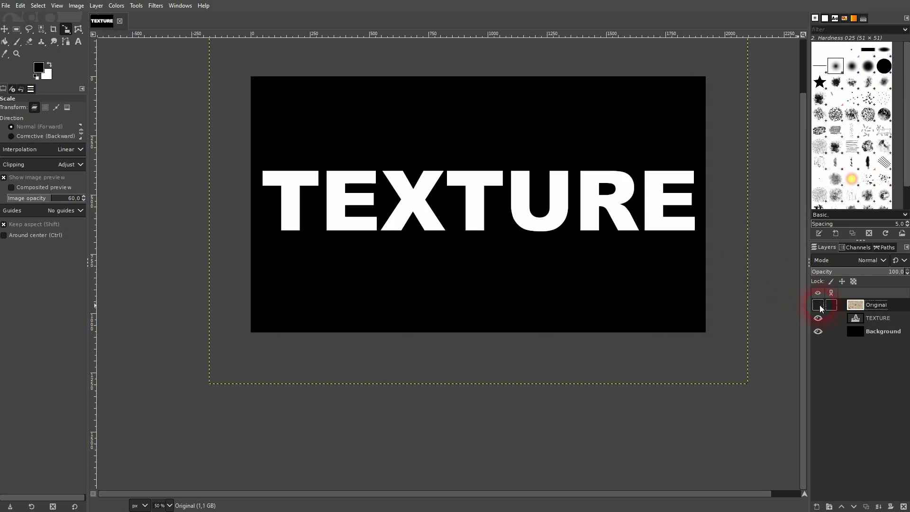
click(819, 306)
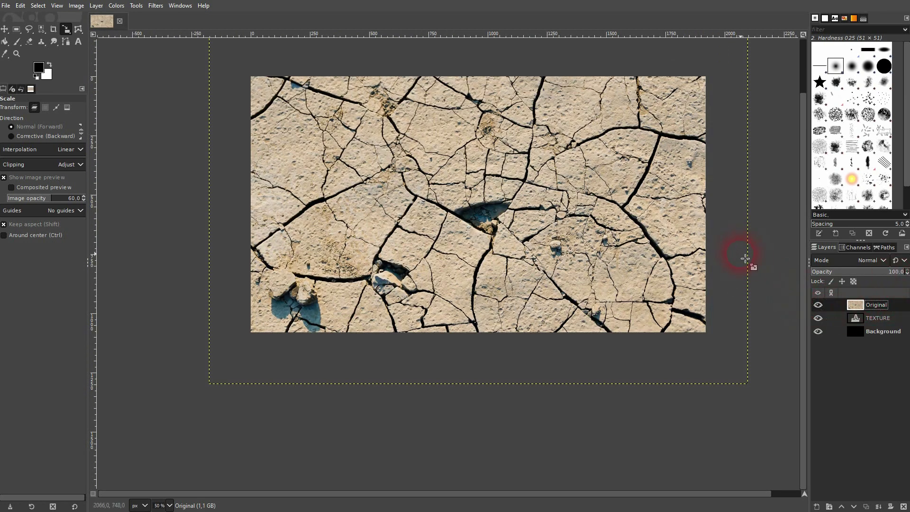
scroll(750, 260, up, 2)
Set the Original layer's blend mode to Multiply and toggle its visibility to compare
click(872, 261)
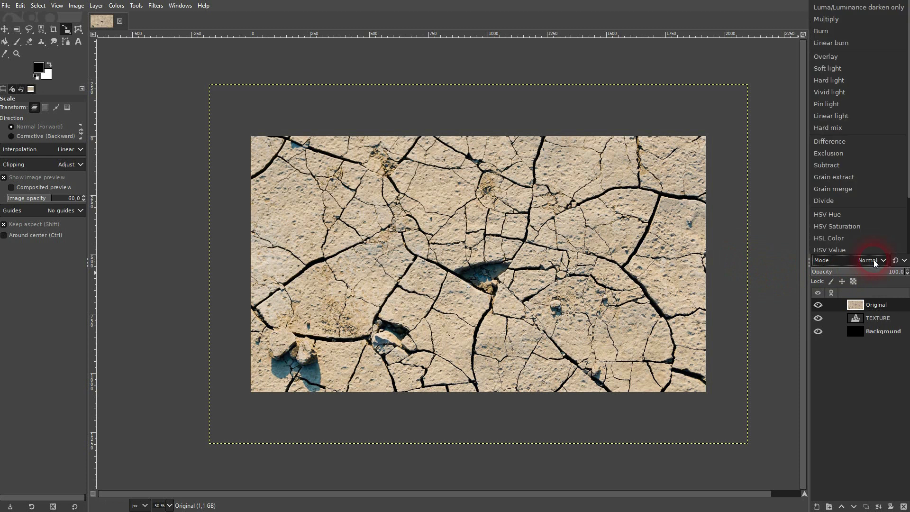
click(829, 20)
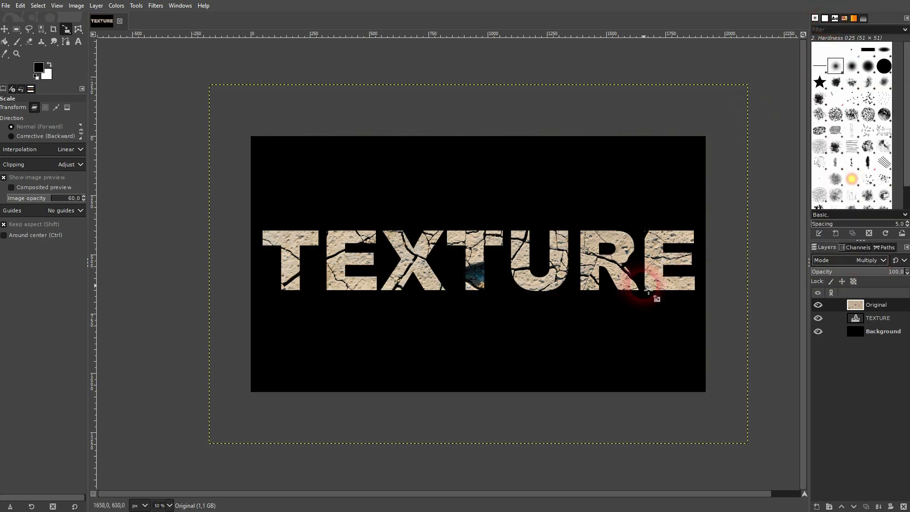
click(818, 304)
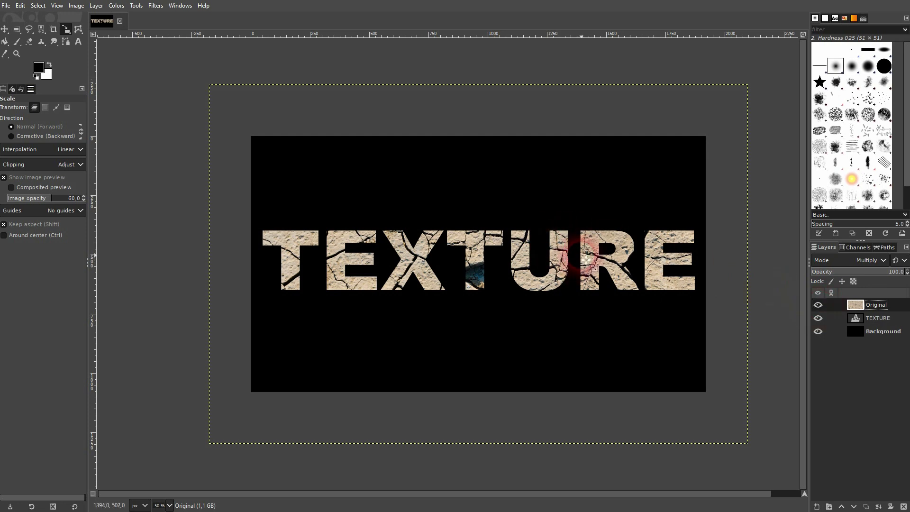
Rescale the Original cracked-earth layer to 2520 × 1680 px
click(530, 267)
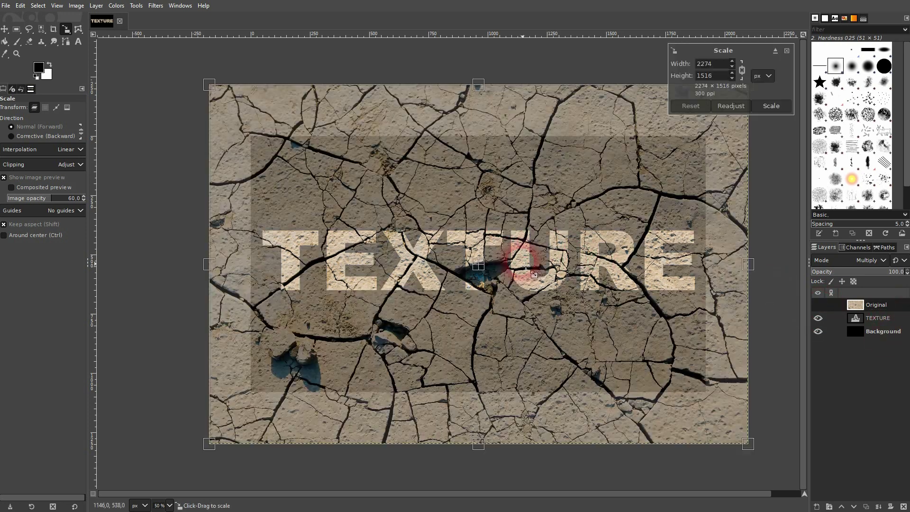
mouse_move(526, 267)
mouse_down()
mouse_move(526, 384)
mouse_move(534, 159)
mouse_up()
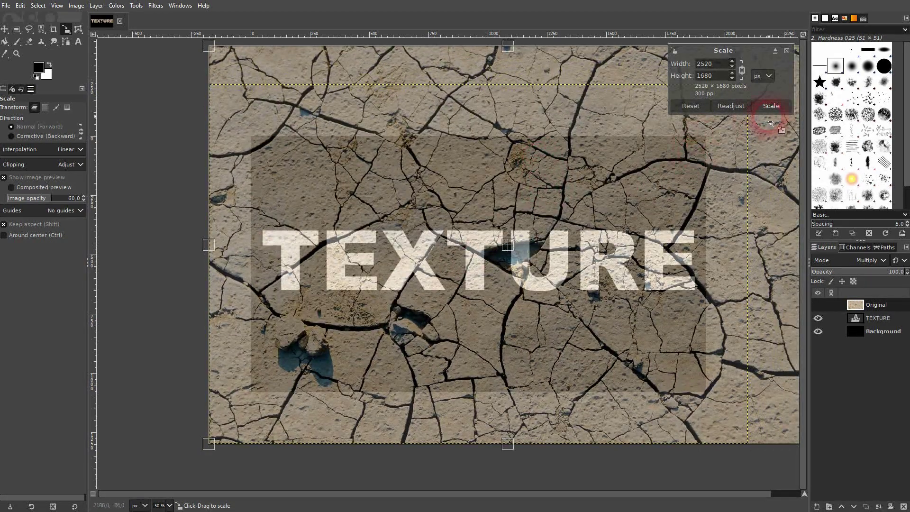
click(772, 106)
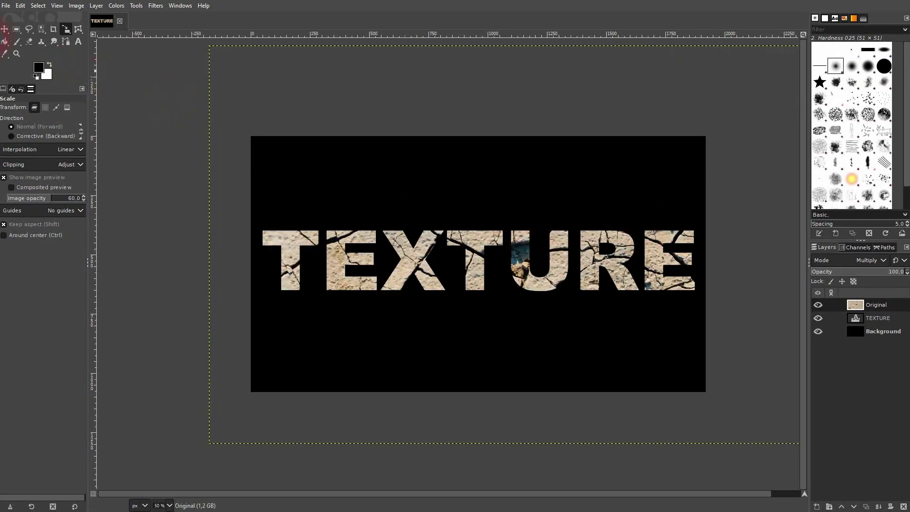
Shift the cracked-earth photo to reposition the cracks inside the letters, then compare visibility
click(6, 30)
drag(399, 257, 545, 302)
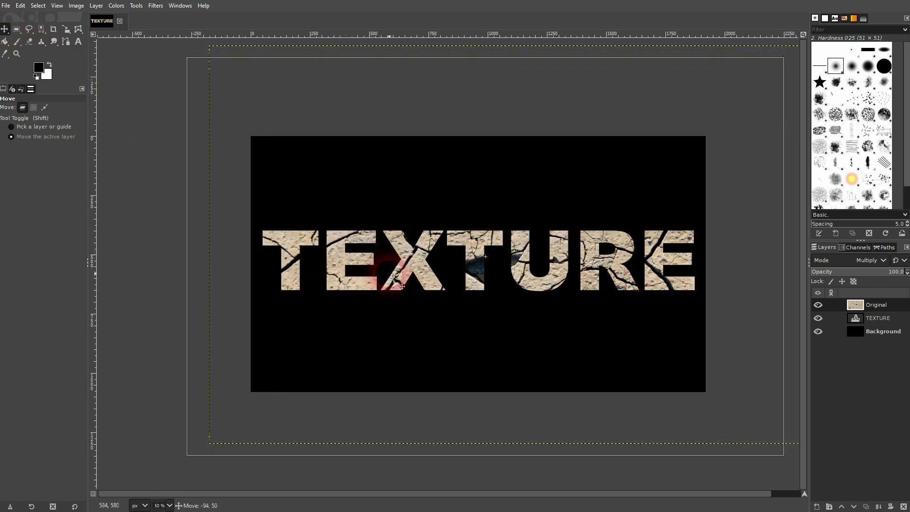
click(818, 305)
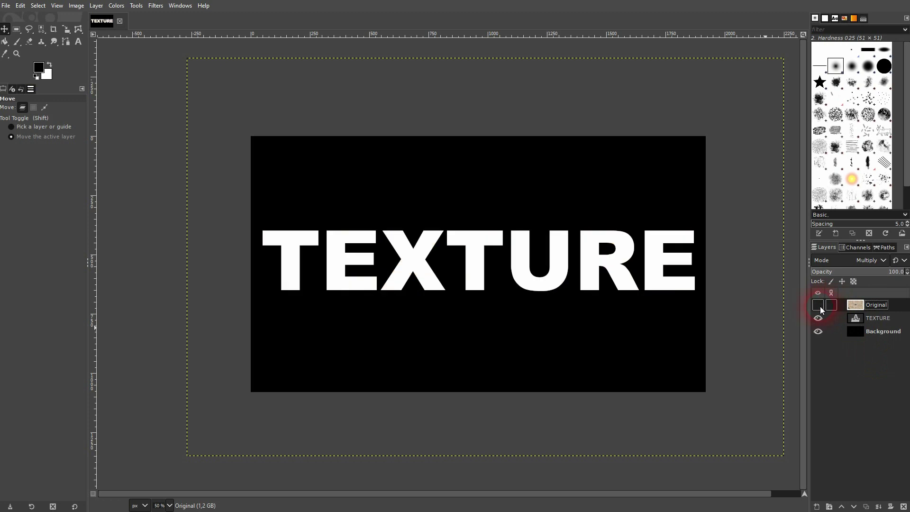
click(818, 304)
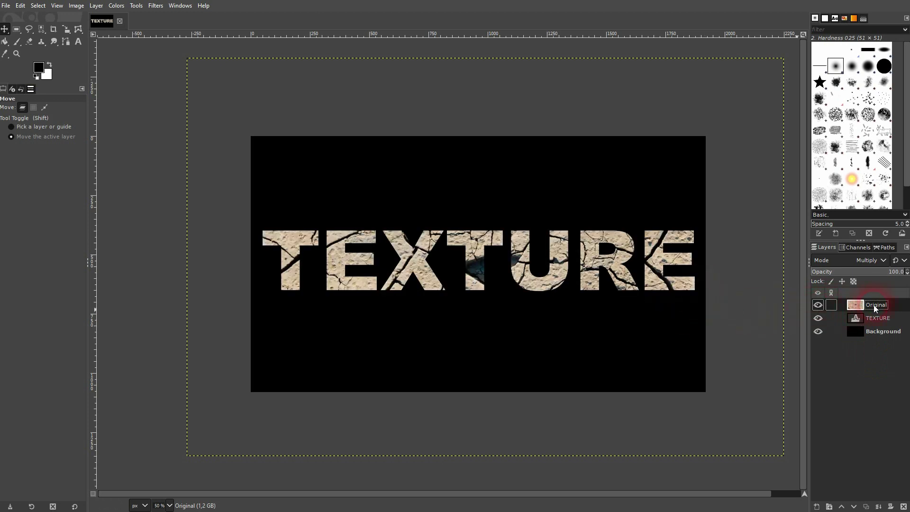
click(117, 6)
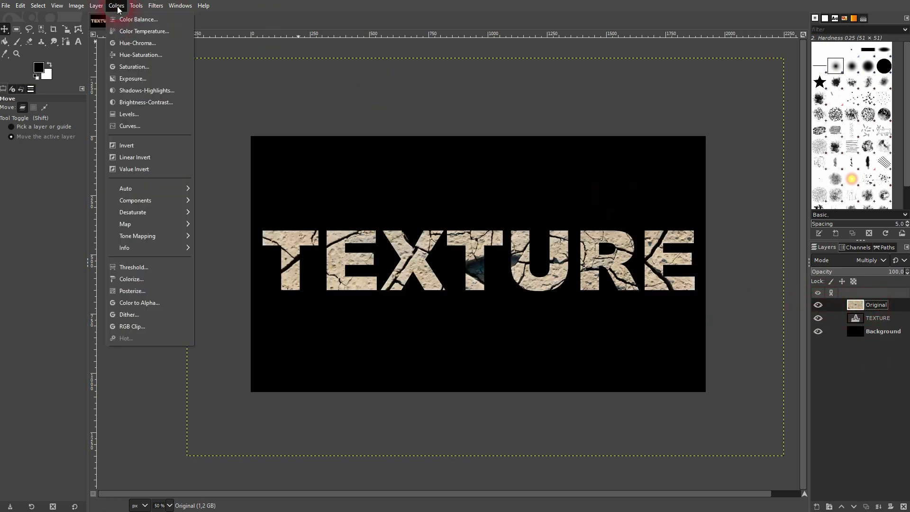
click(133, 66)
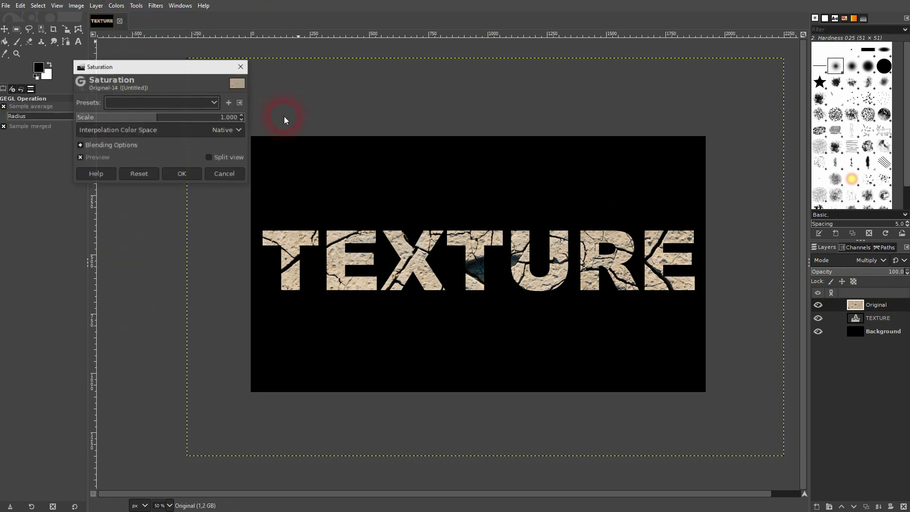
drag(155, 118, 44, 120)
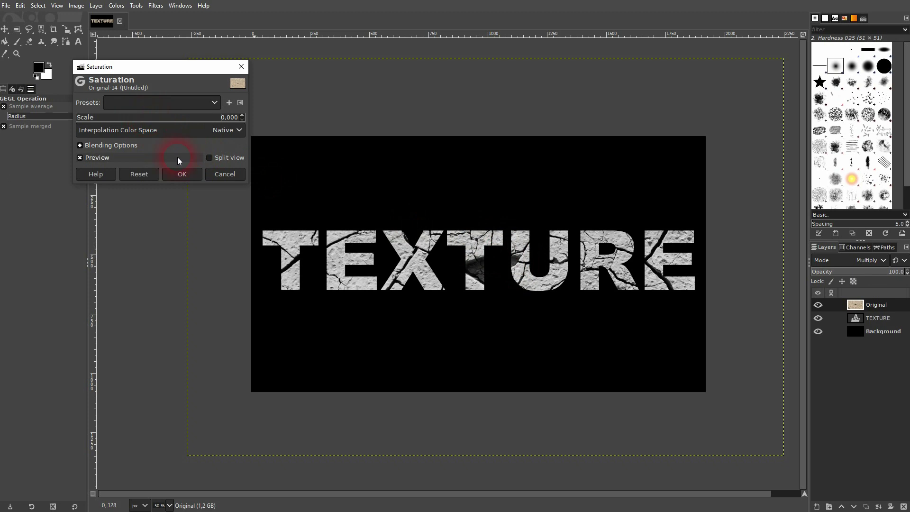
click(224, 174)
click(117, 6)
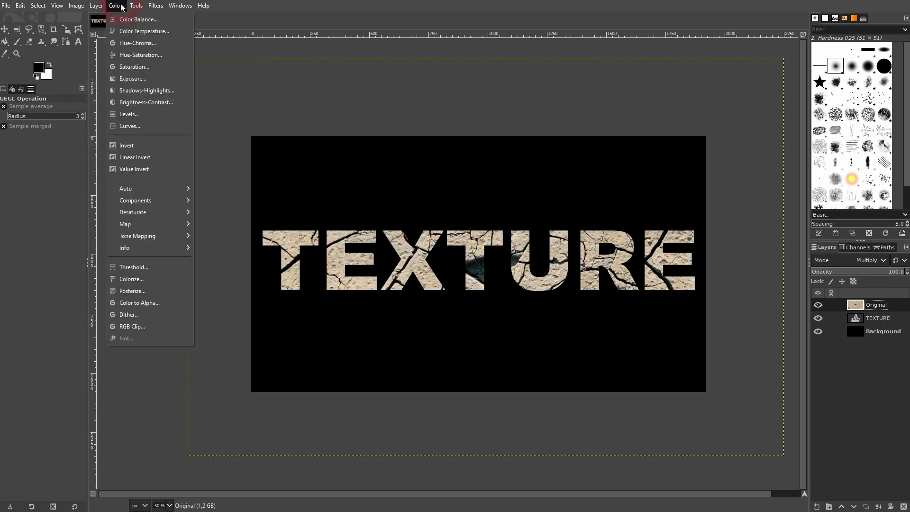
click(139, 19)
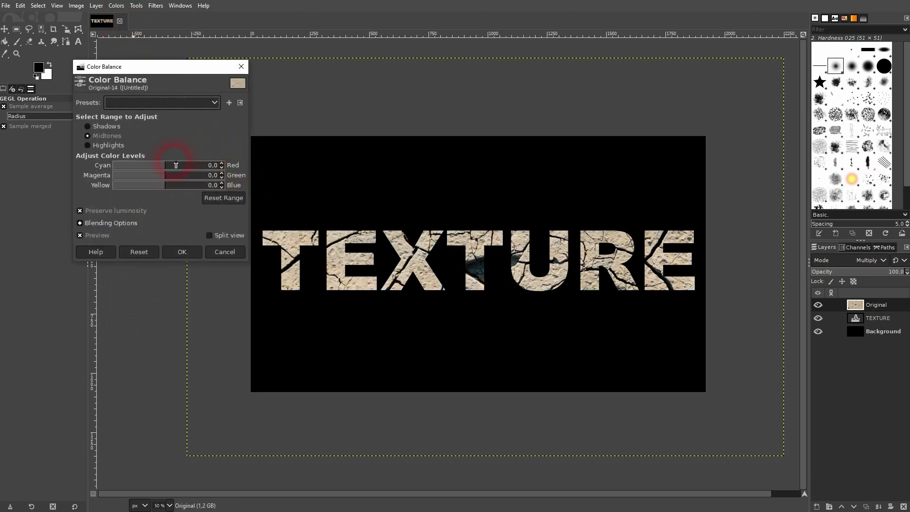
drag(166, 166, 222, 166)
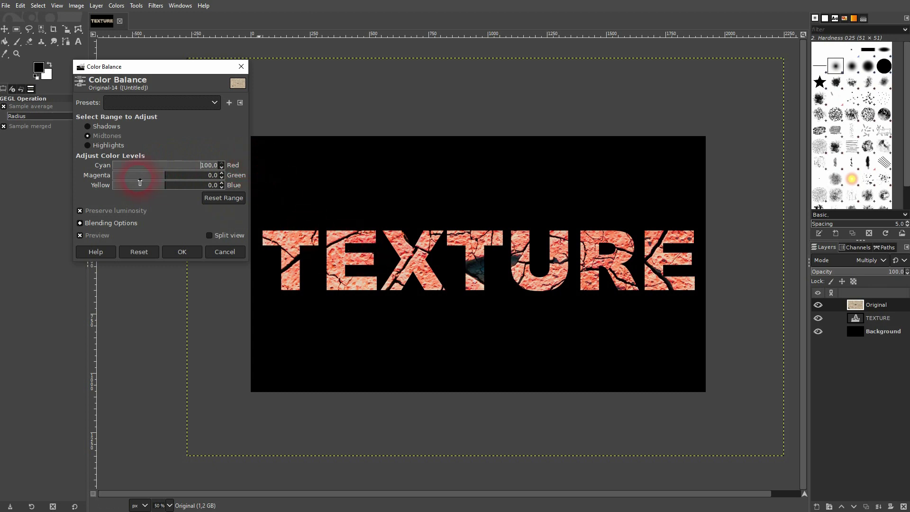
click(123, 166)
click(224, 251)
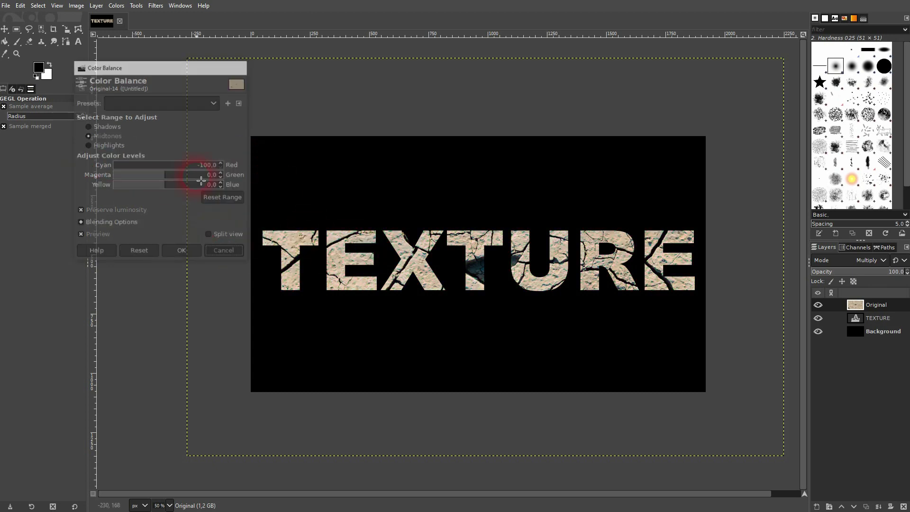
click(116, 5)
click(129, 32)
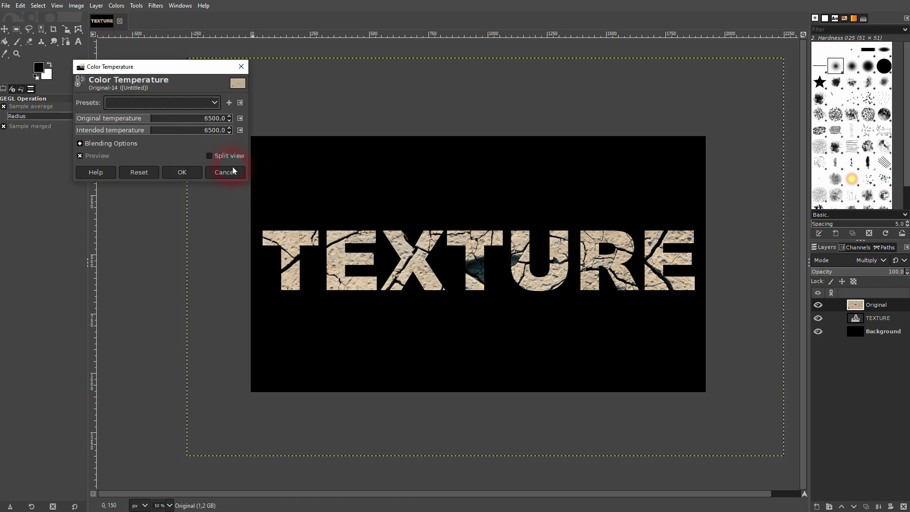
mouse_move(154, 119)
mouse_down()
mouse_move(259, 121)
mouse_move(43, 126)
mouse_move(163, 118)
mouse_up()
drag(180, 131, 177, 131)
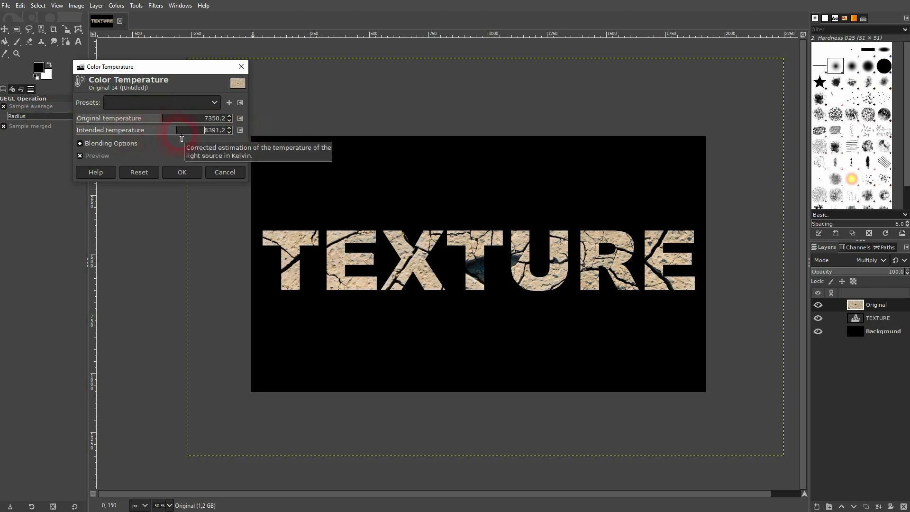
click(225, 172)
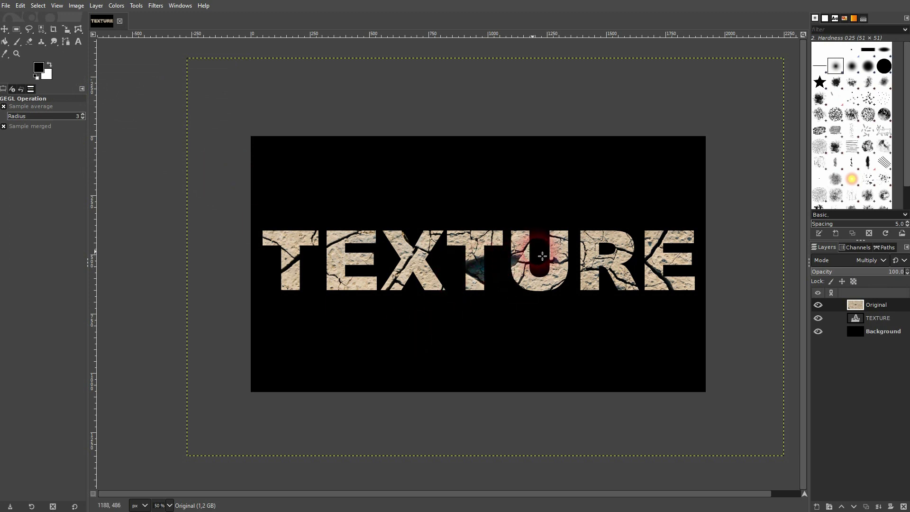
click(873, 306)
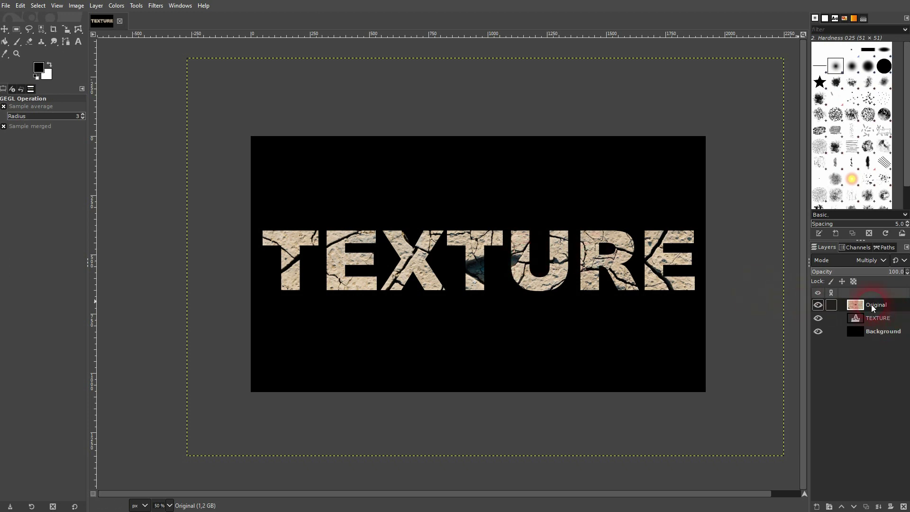
click(818, 305)
click(876, 260)
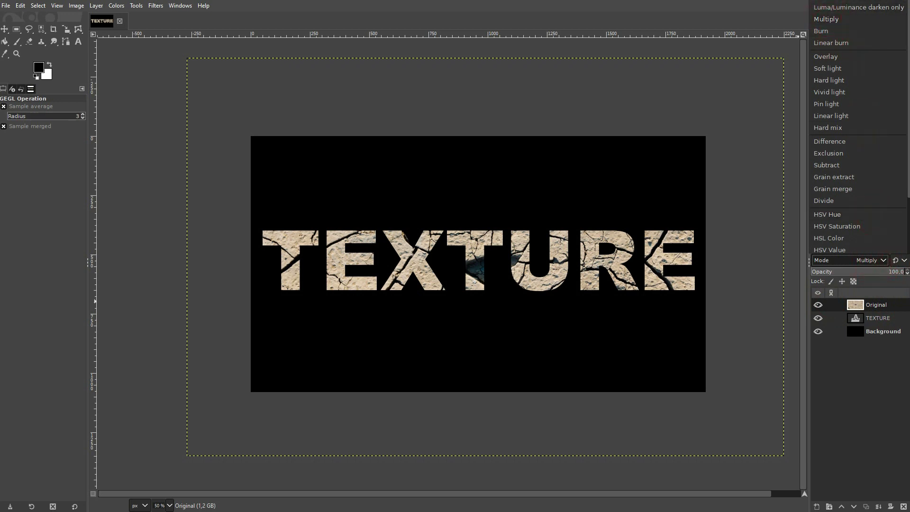
click(819, 282)
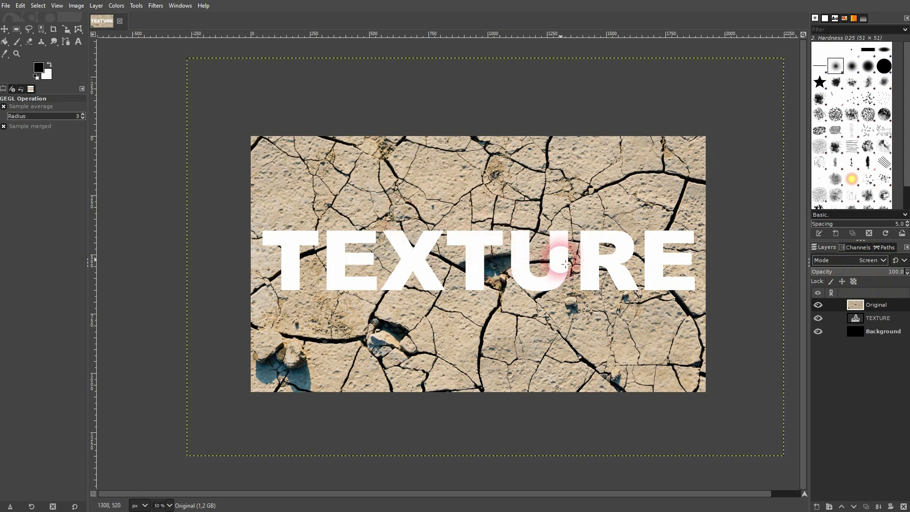
click(883, 304)
click(881, 261)
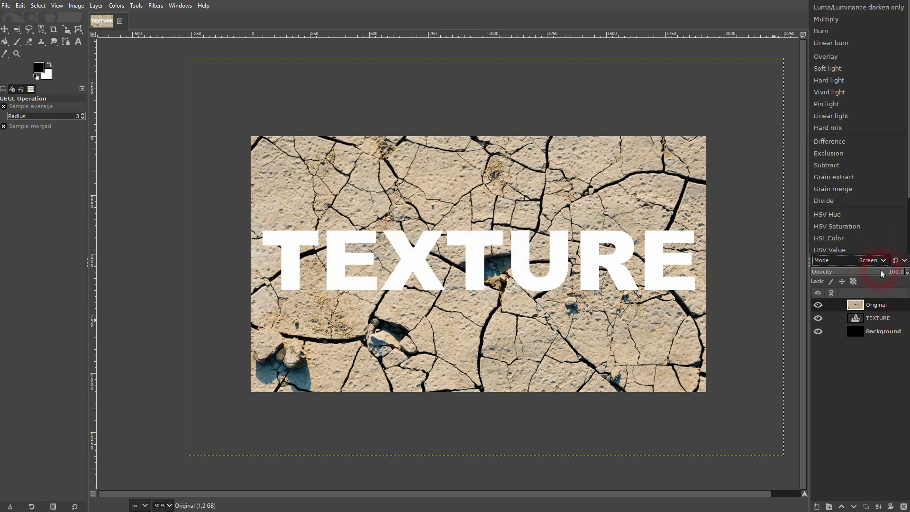
click(829, 20)
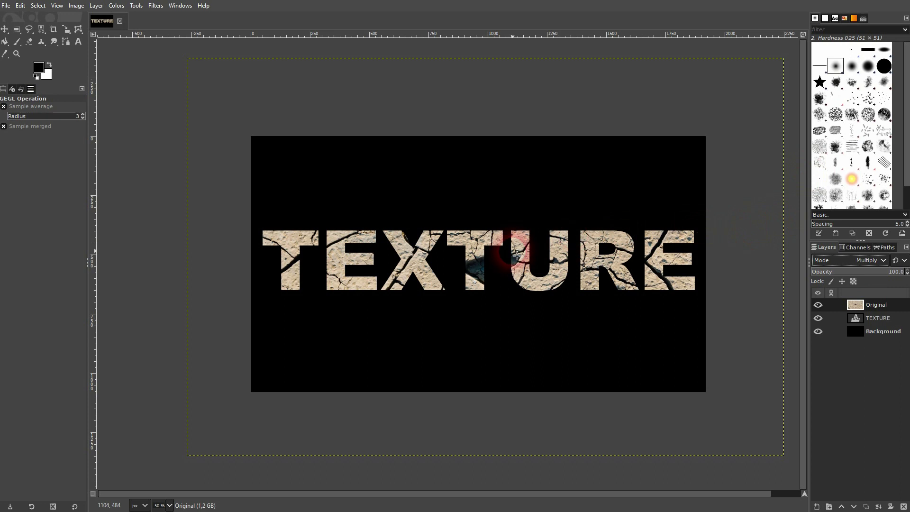